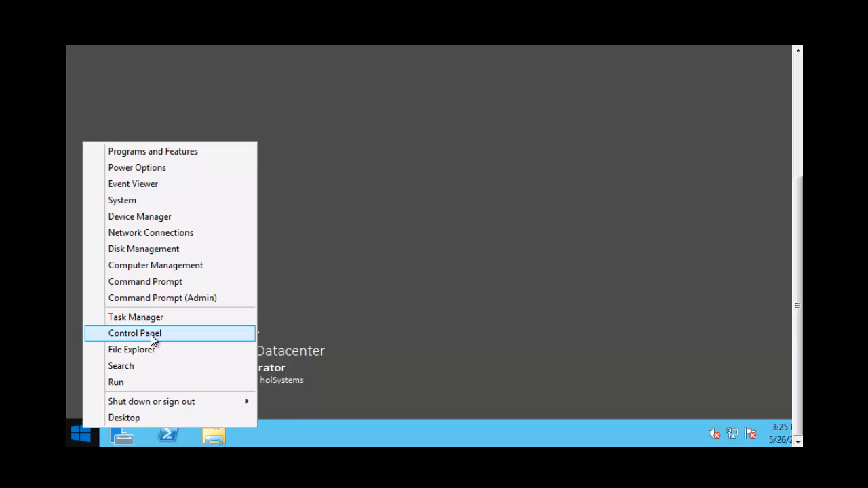
Open Control Panel's user account management to show the local accounts that can be changed
click(151, 333)
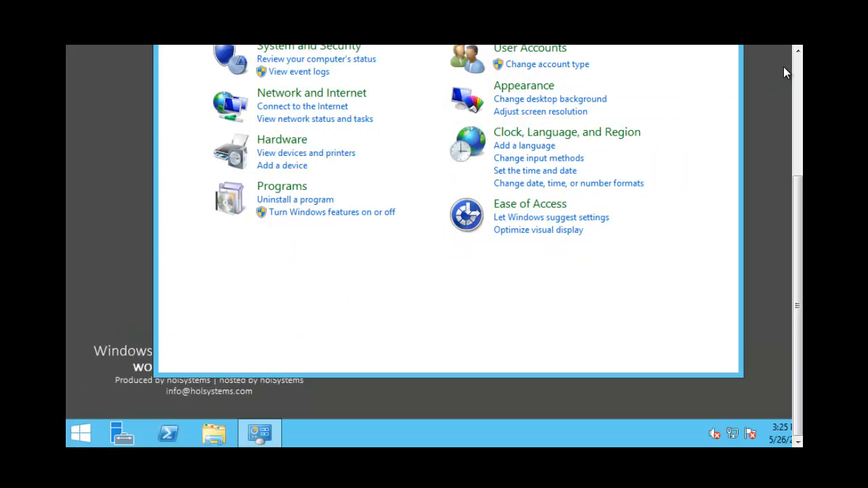
click(798, 53)
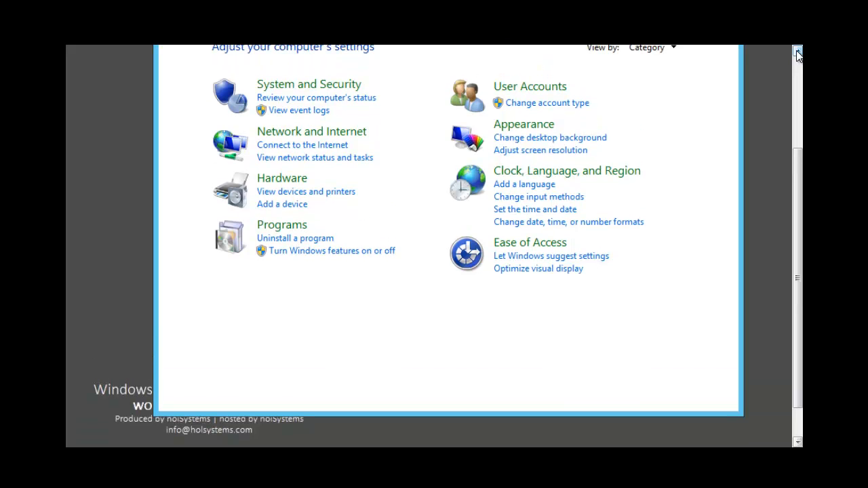
click(539, 87)
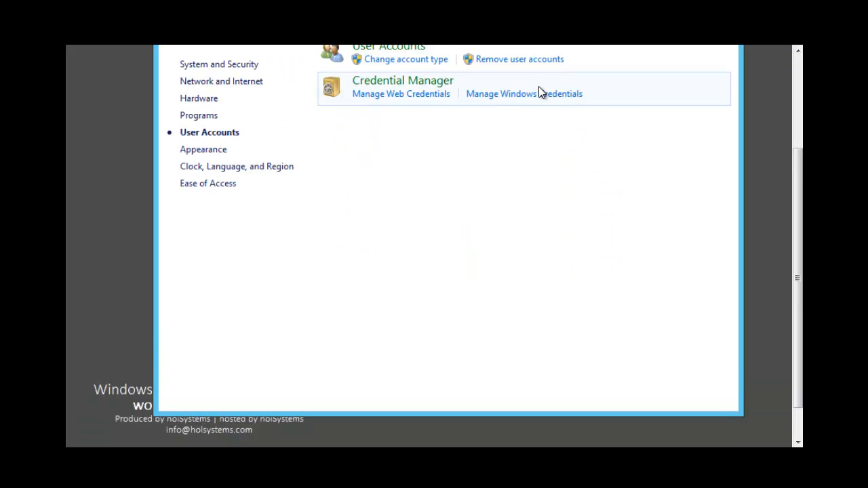
click(798, 51)
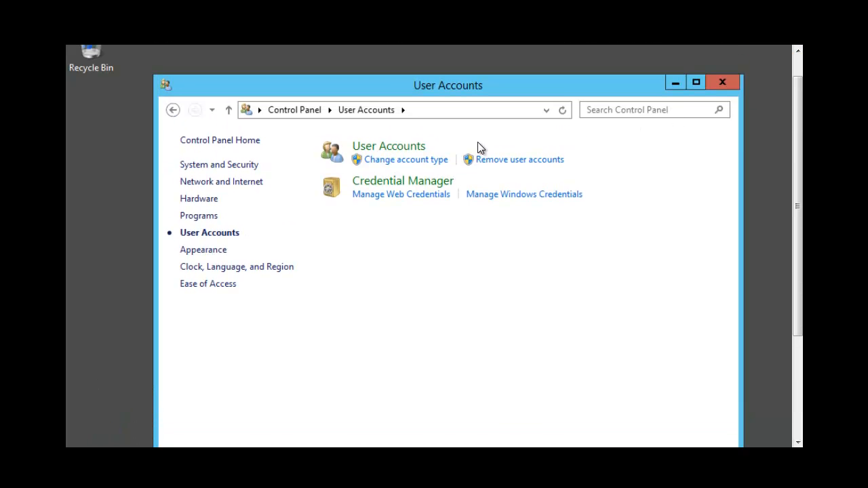
click(398, 148)
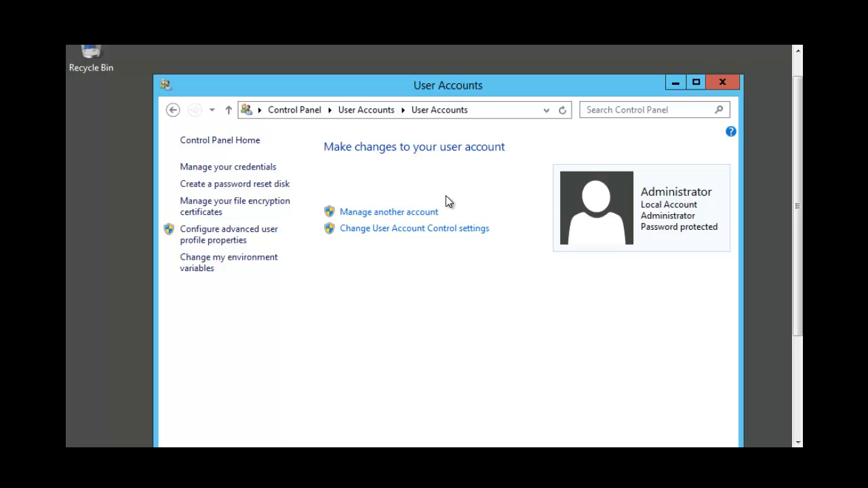
click(401, 215)
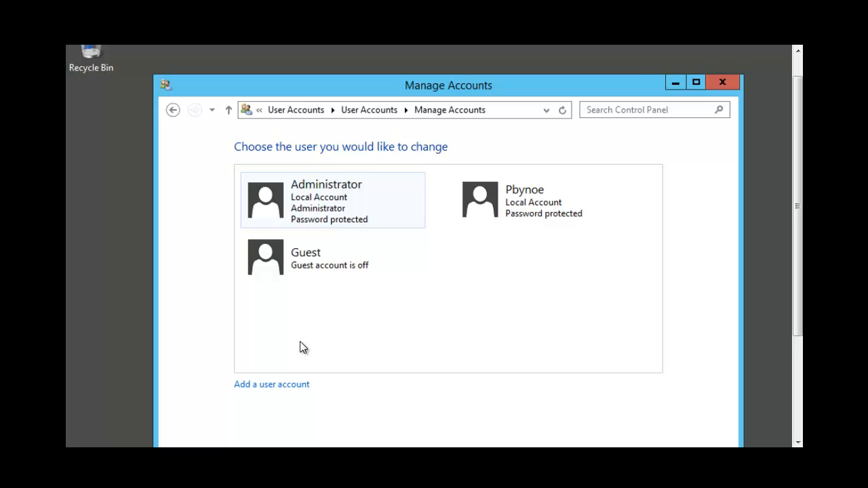
Start adding a user account named classsaccount, entering and confirming the account password and setting the password hint to "caccount"
click(286, 386)
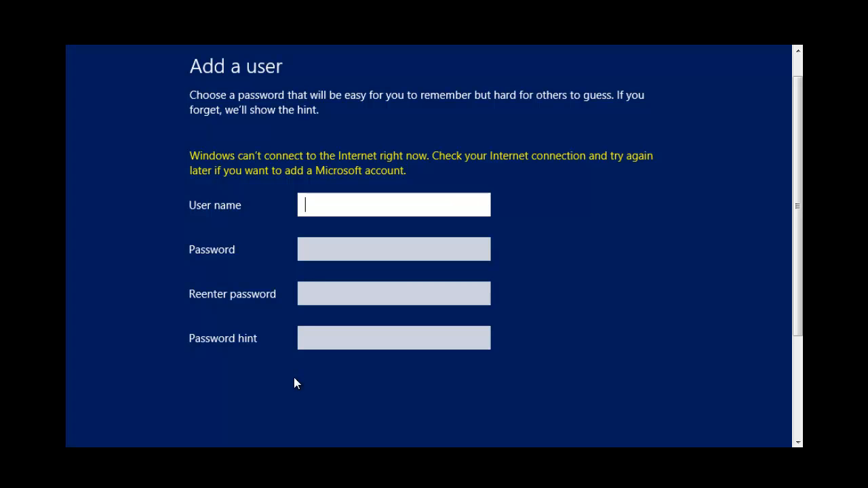
text(classsaccount)
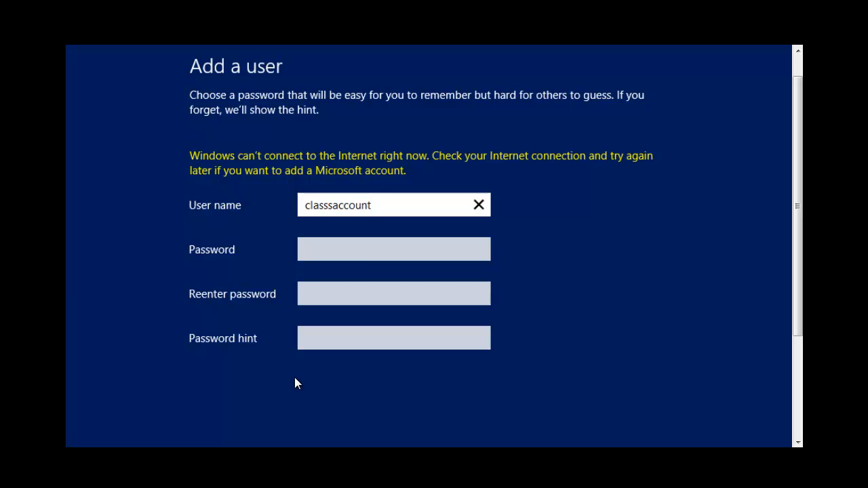
click(366, 249)
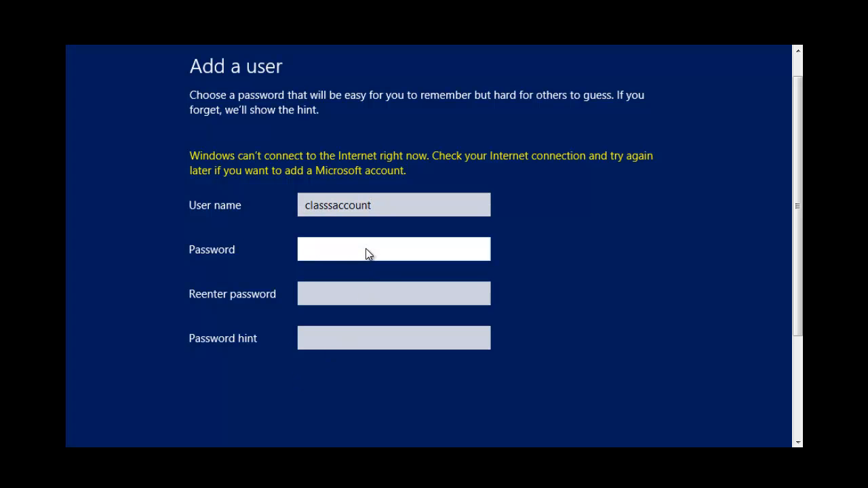
text(•••••••)
click(347, 294)
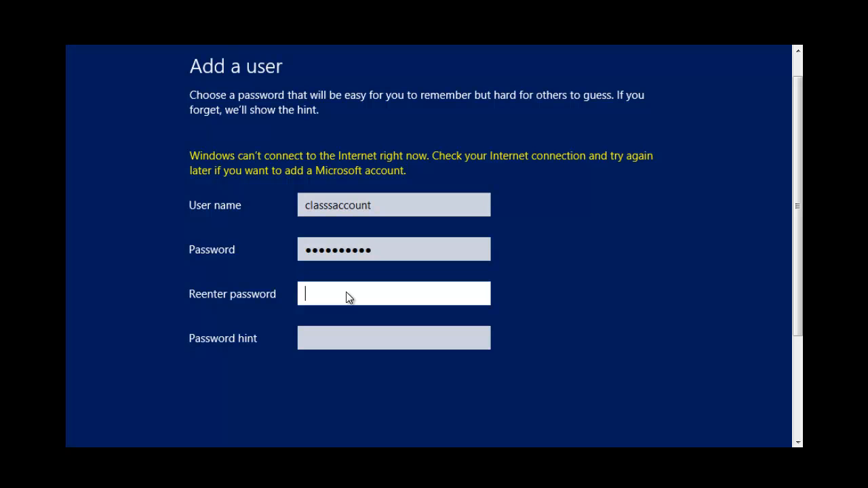
text(••••••••••)
click(321, 347)
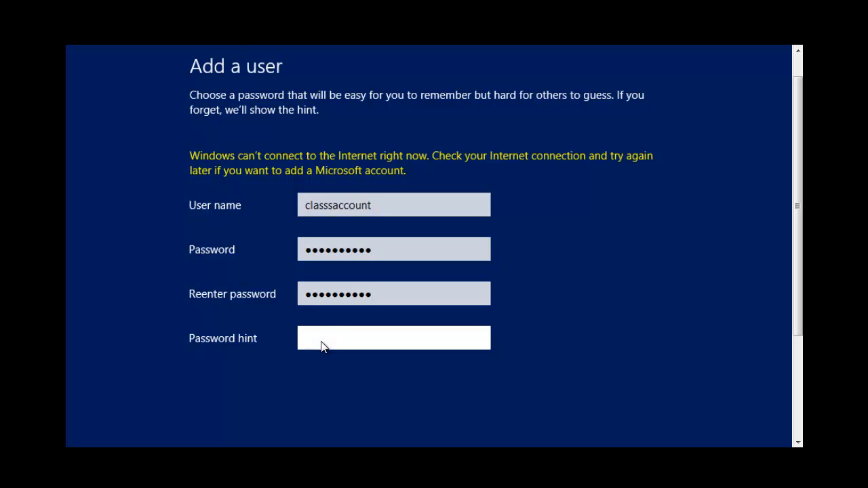
text(caccount)
Submit the new user's details, review the account summary and finish creating the account
click(798, 442)
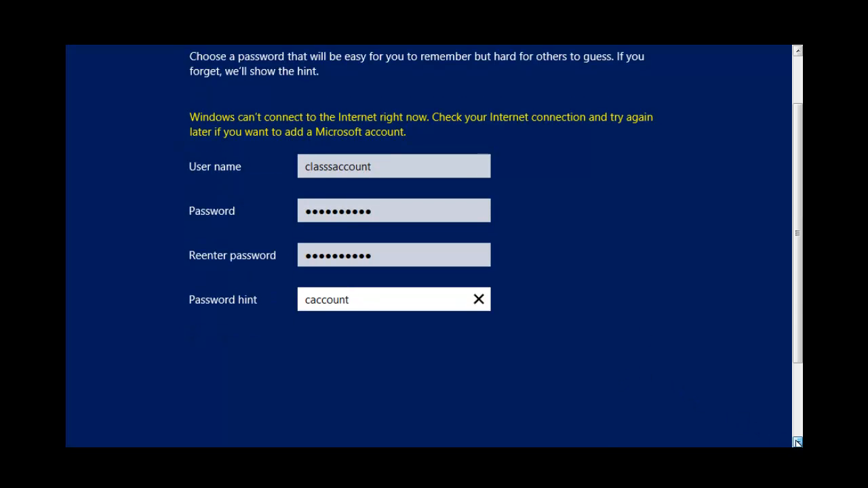
click(573, 367)
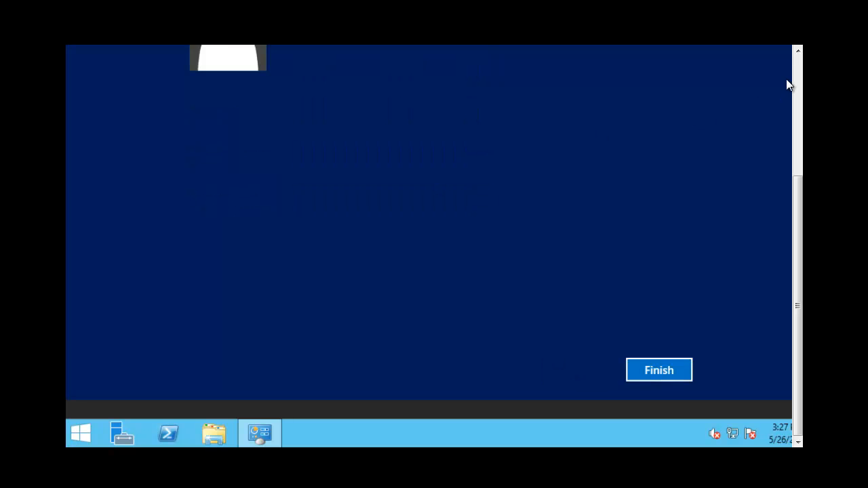
scroll(678, 95, up, 3)
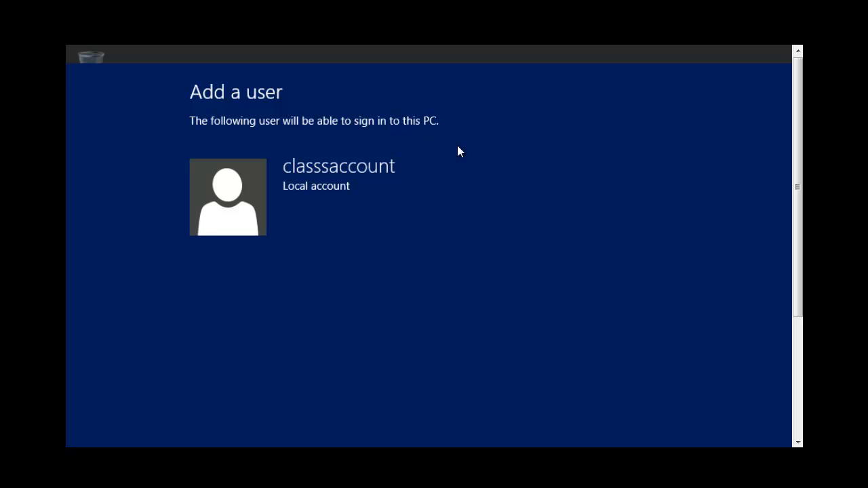
scroll(790, 444, down, 5)
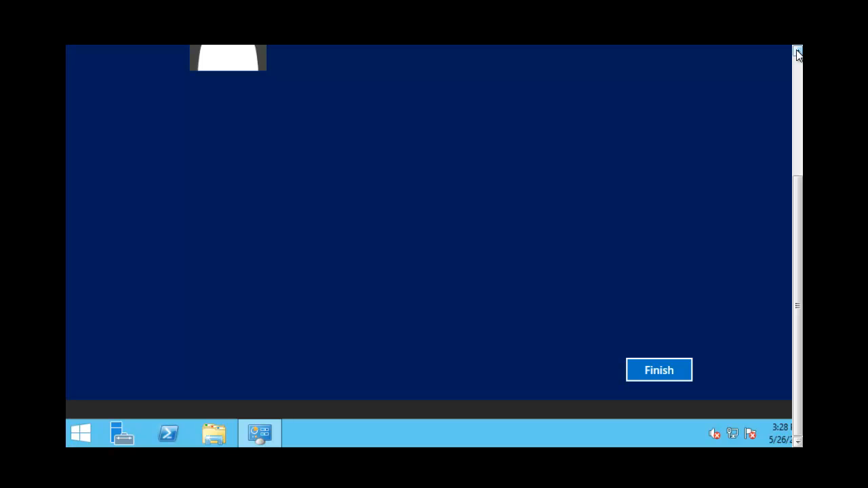
click(659, 371)
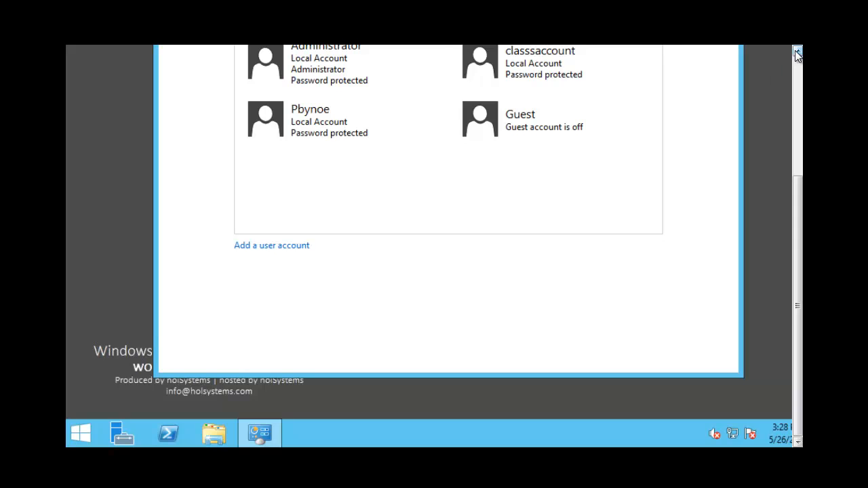
Change the account type of the other password-protected standard user, not classsaccount, to Administrator
scroll(750, 81, up, 3)
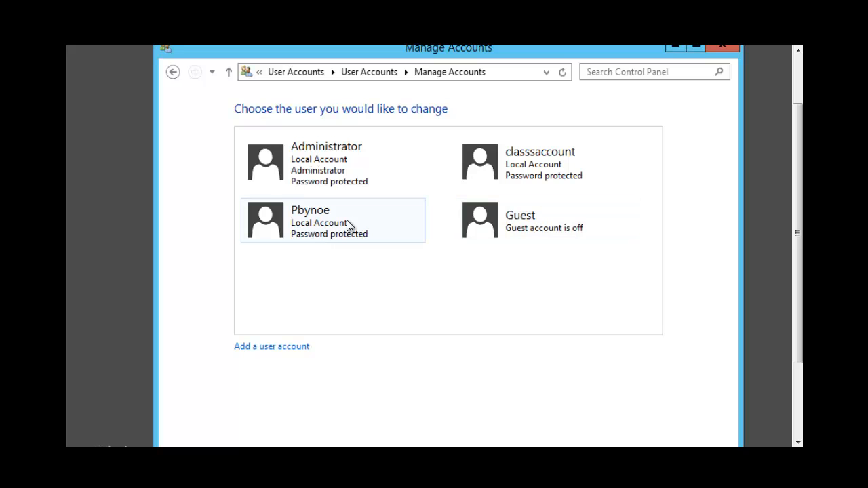
click(798, 442)
click(798, 442)
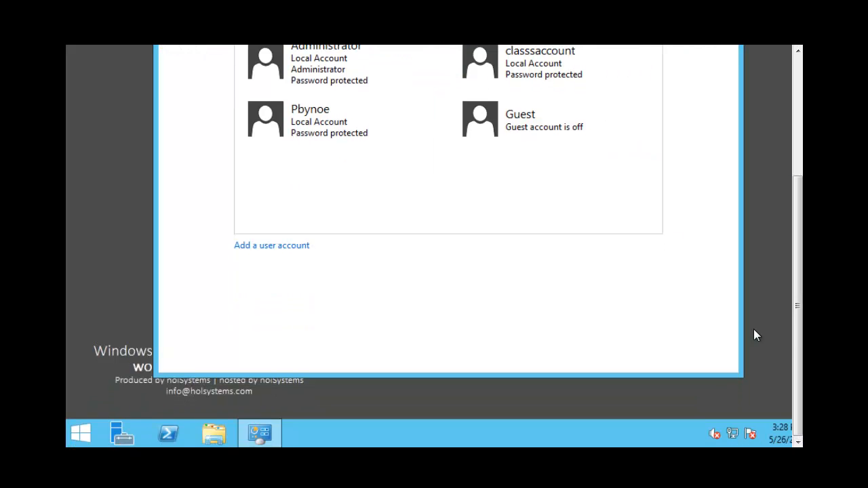
click(798, 53)
click(798, 53)
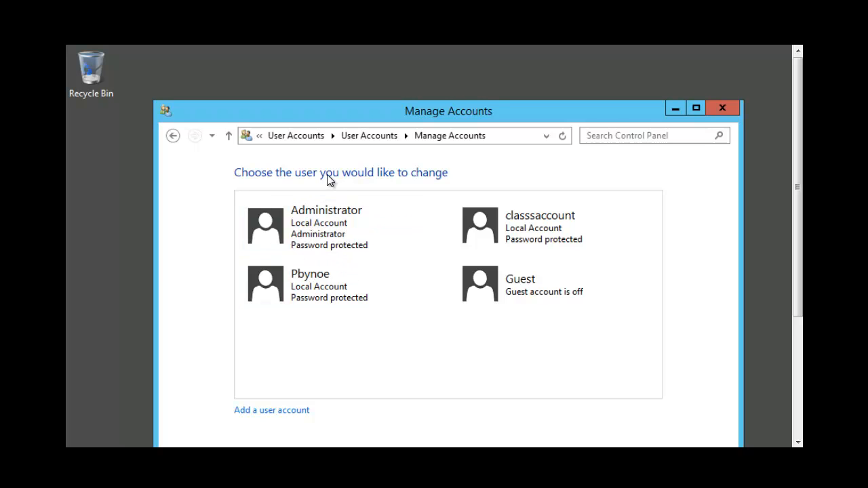
click(314, 291)
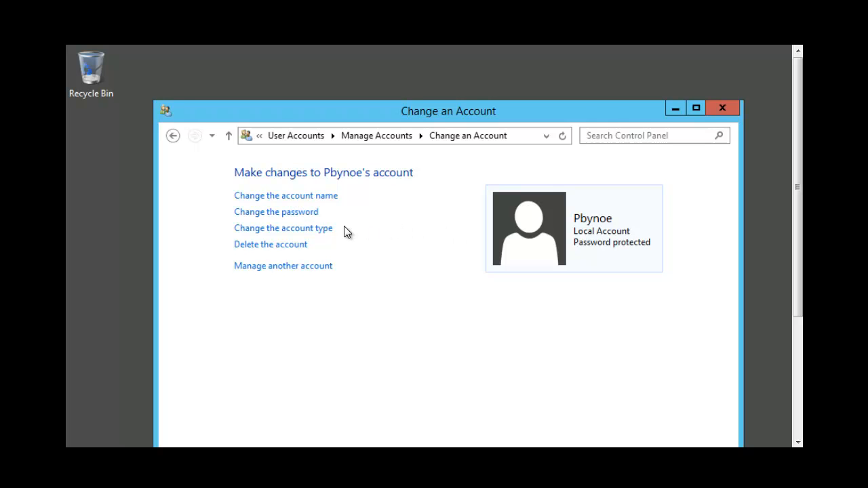
click(304, 229)
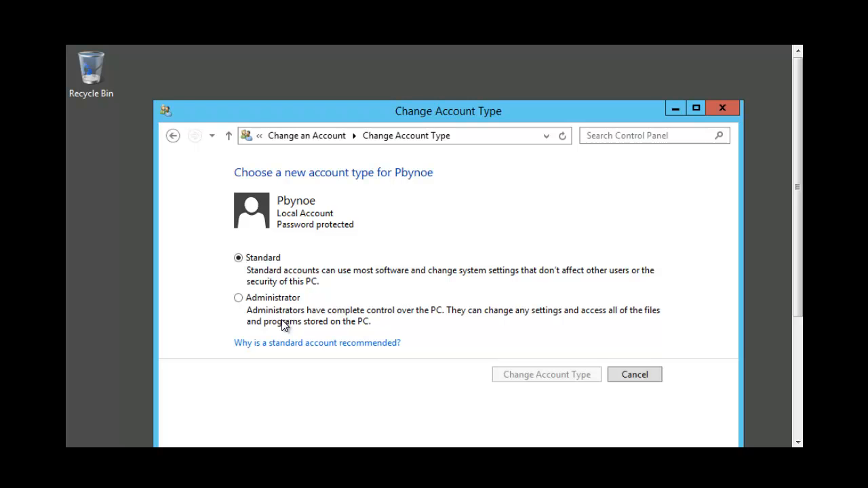
click(238, 298)
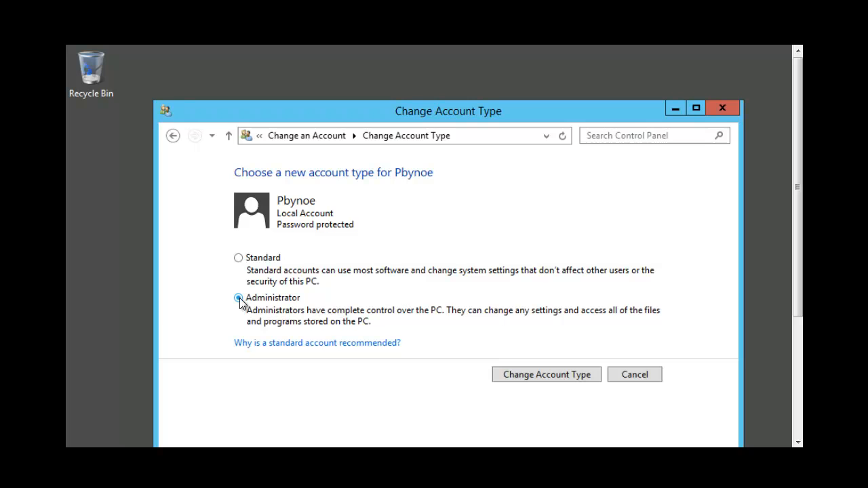
click(540, 377)
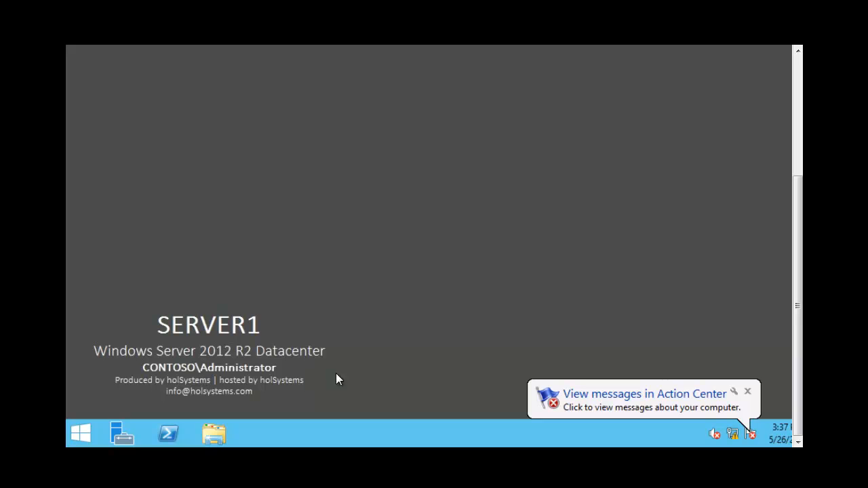
Dismiss the Action Center notification and open the local Users list in Computer Management through Server Manager
click(748, 392)
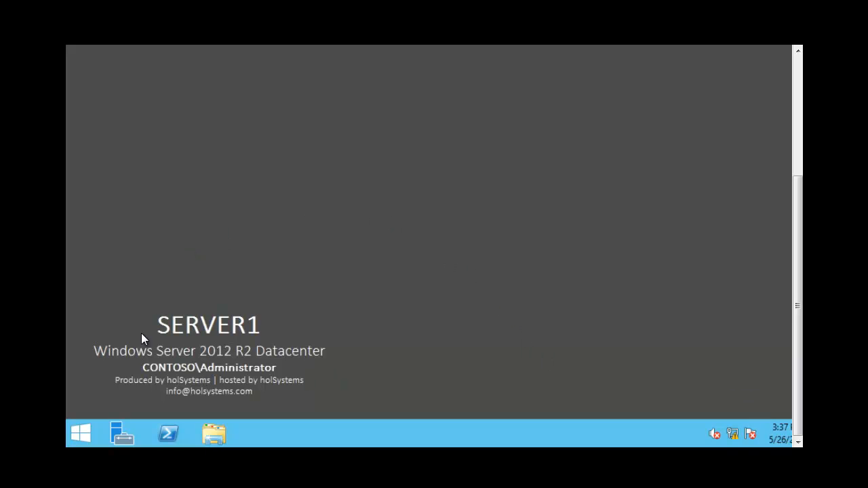
click(121, 432)
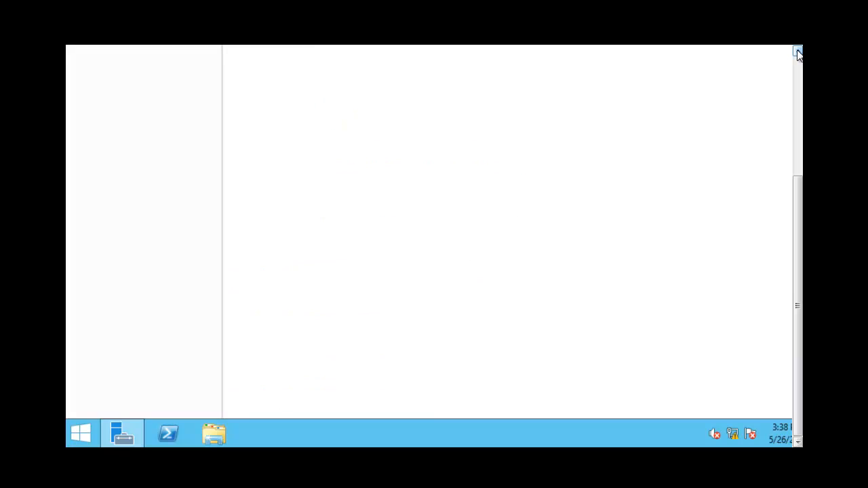
click(798, 52)
click(797, 53)
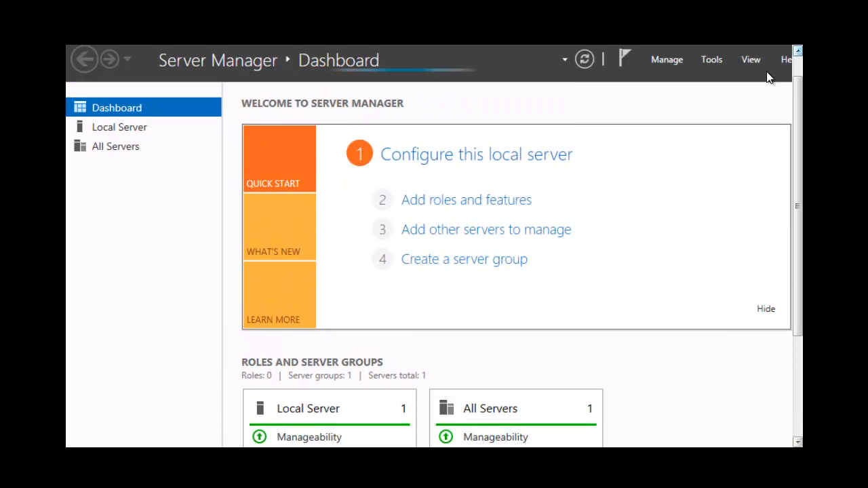
click(710, 60)
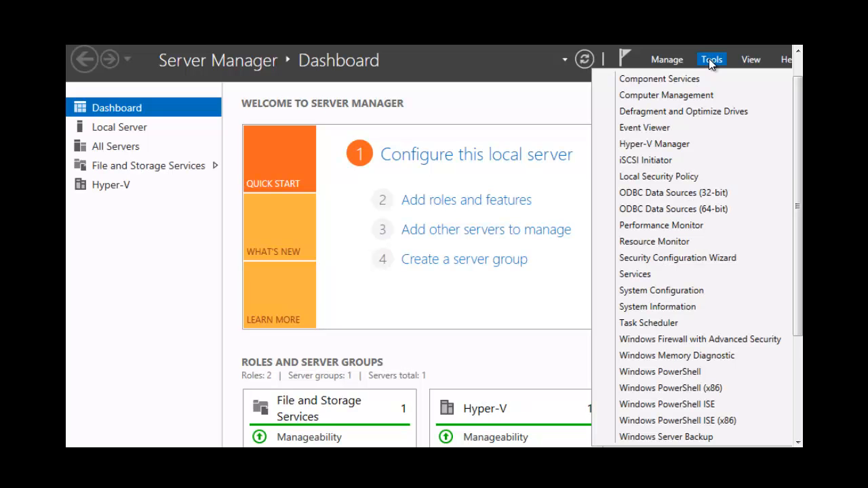
click(686, 95)
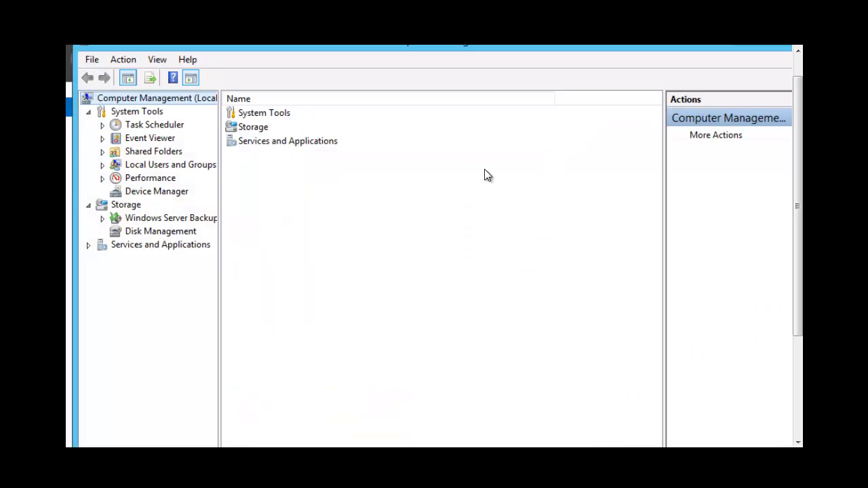
double_click(162, 167)
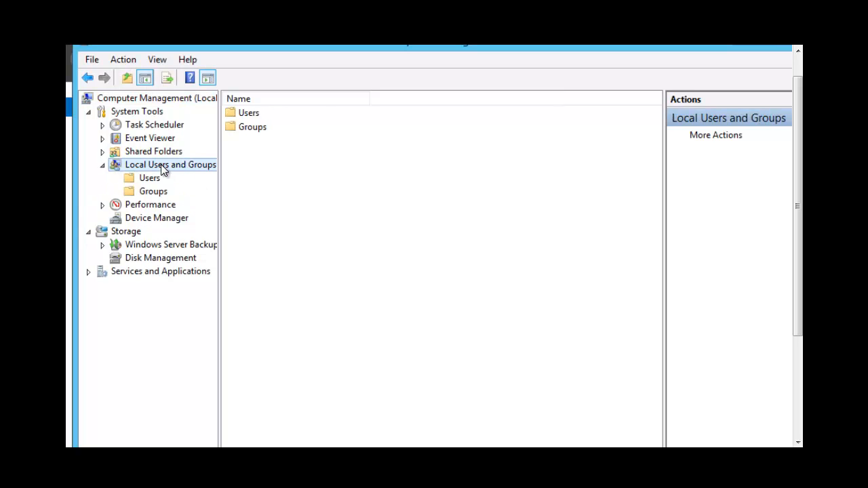
double_click(249, 115)
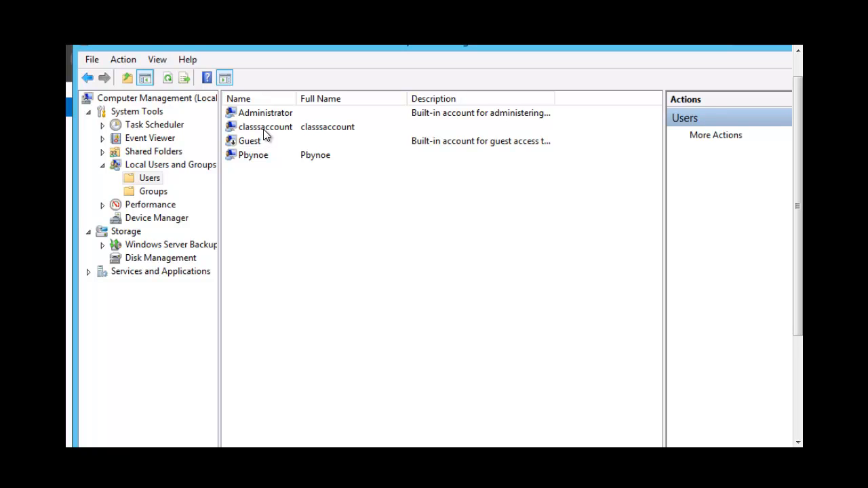
Examine classsaccount's general properties and group membership, then close its properties without making changes
right_click(266, 126)
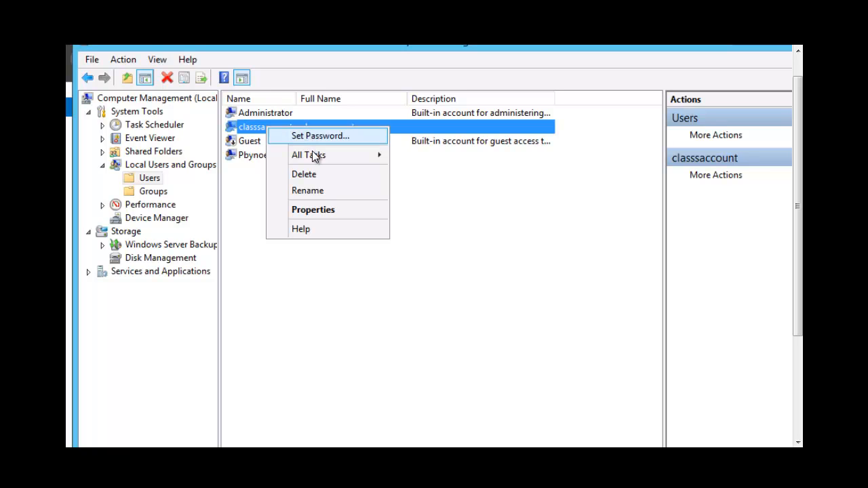
mouse_move(314, 156)
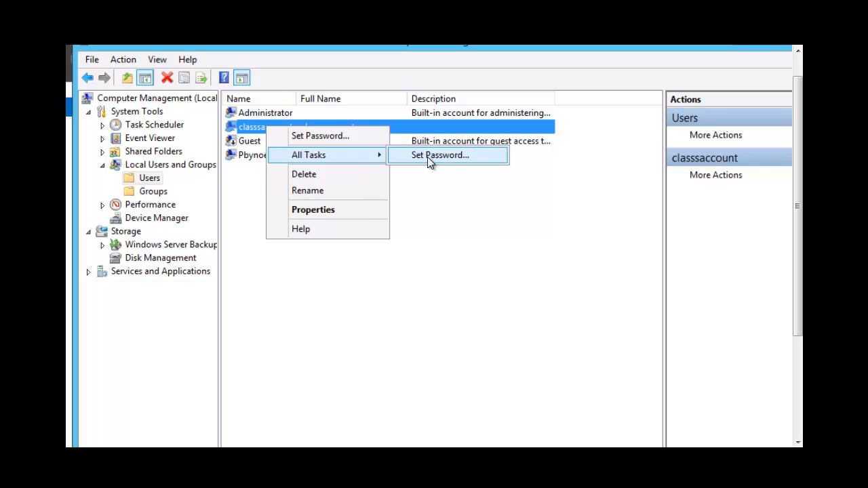
click(331, 211)
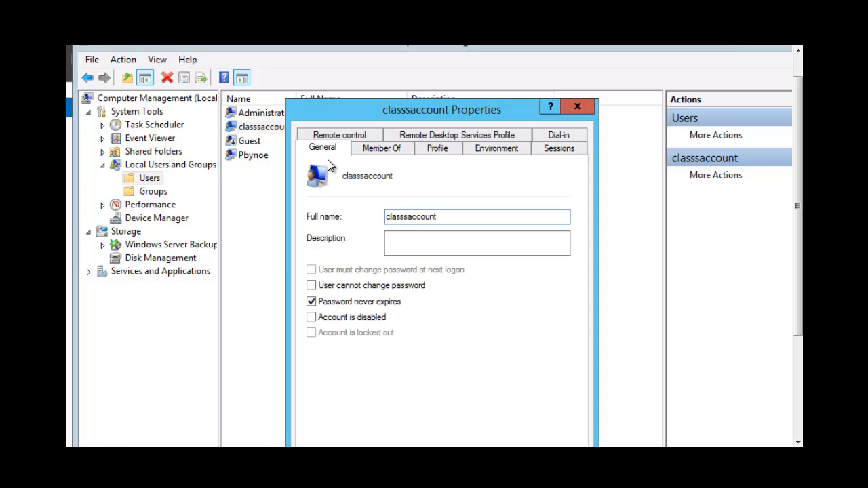
click(369, 148)
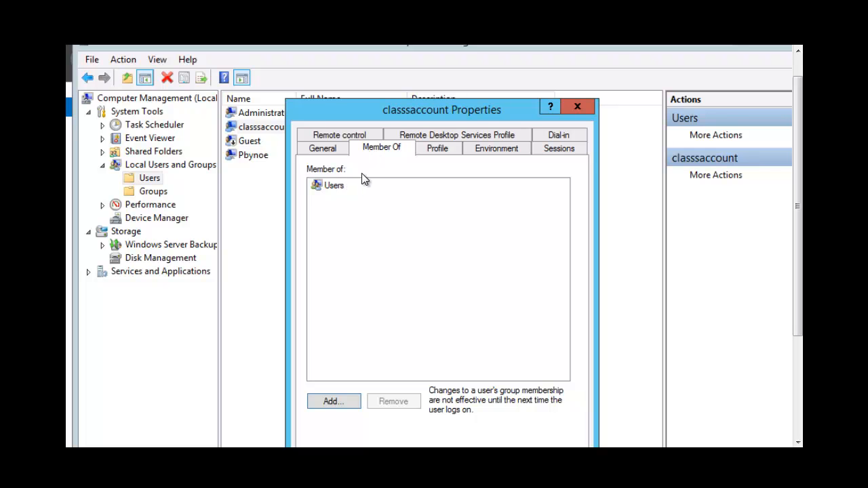
click(576, 107)
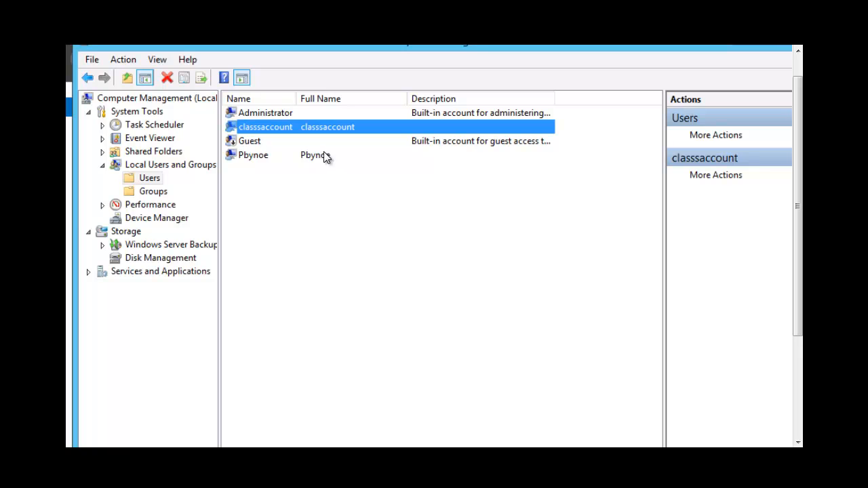
Start a new local user with the user name domainlocaluser, leaving the full name empty
right_click(150, 182)
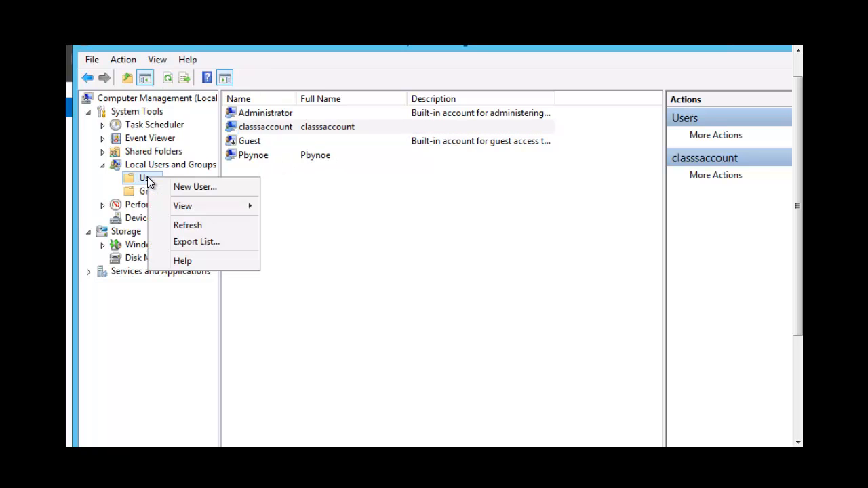
click(198, 186)
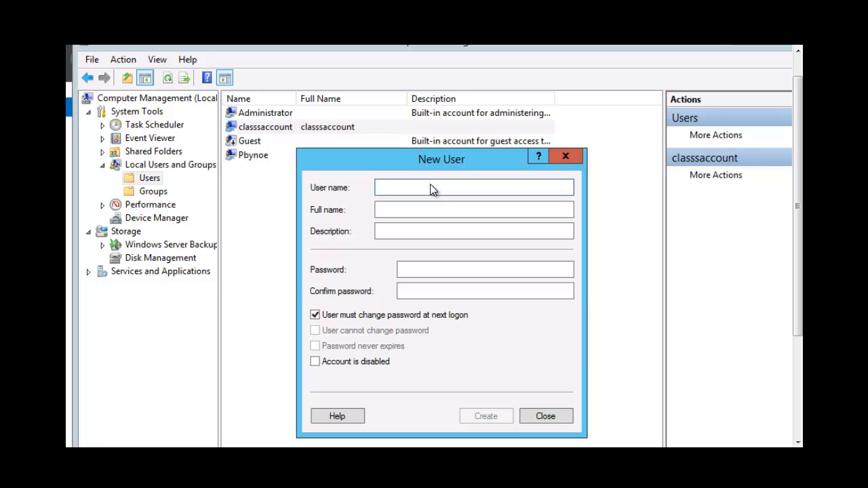
text(d)
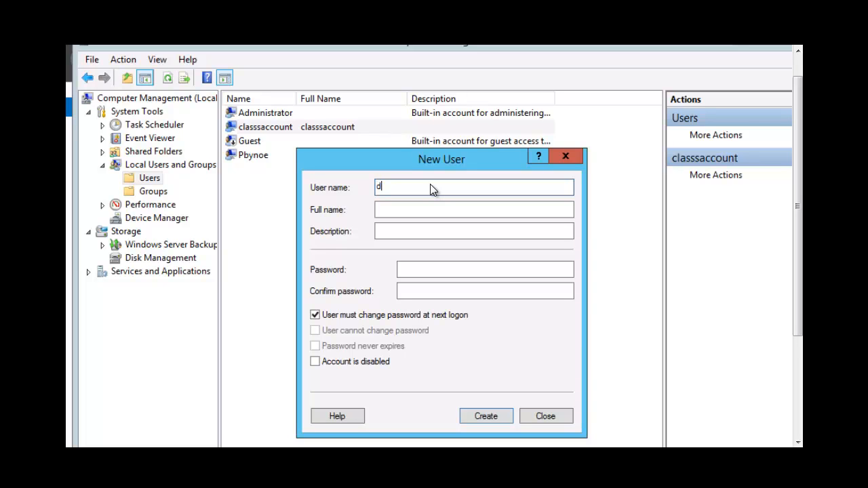
text(omainlocaluser)
click(399, 211)
click(400, 211)
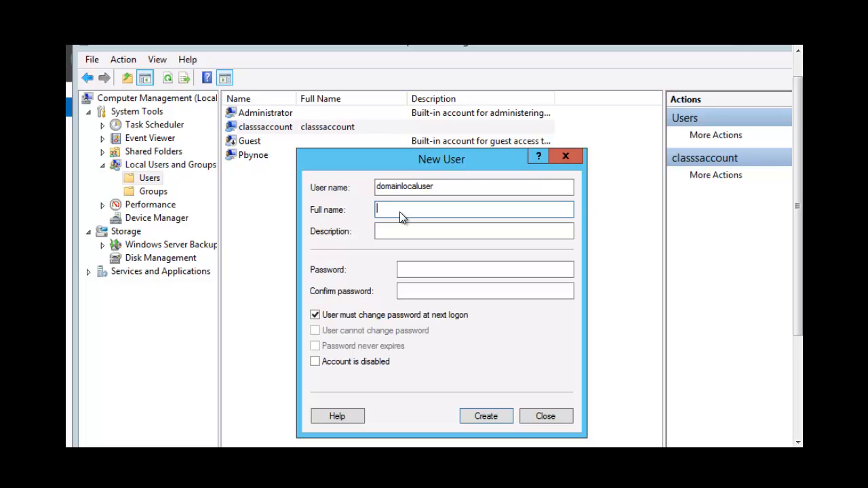
Enter and confirm the password for the new domainlocaluser account
click(417, 270)
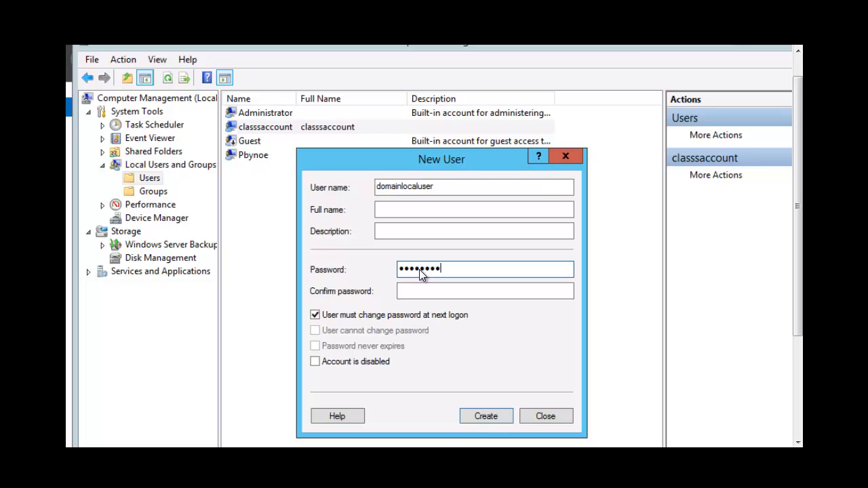
text(1)
click(419, 287)
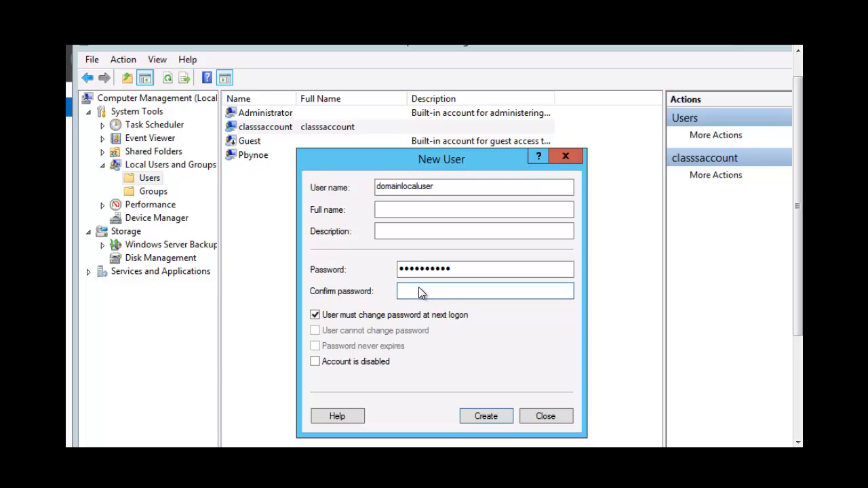
text(••••••••••)
Turn off the forced password change, enable User cannot change password and Password never expires, create the account and close the form
click(316, 315)
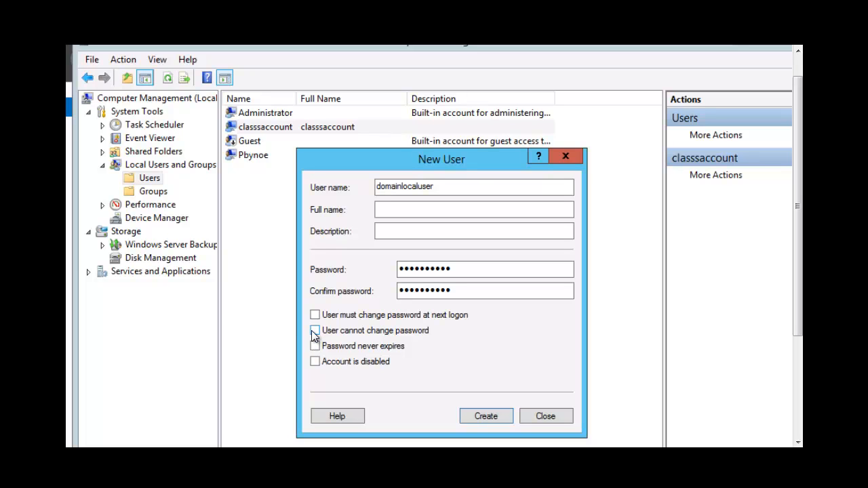
click(311, 330)
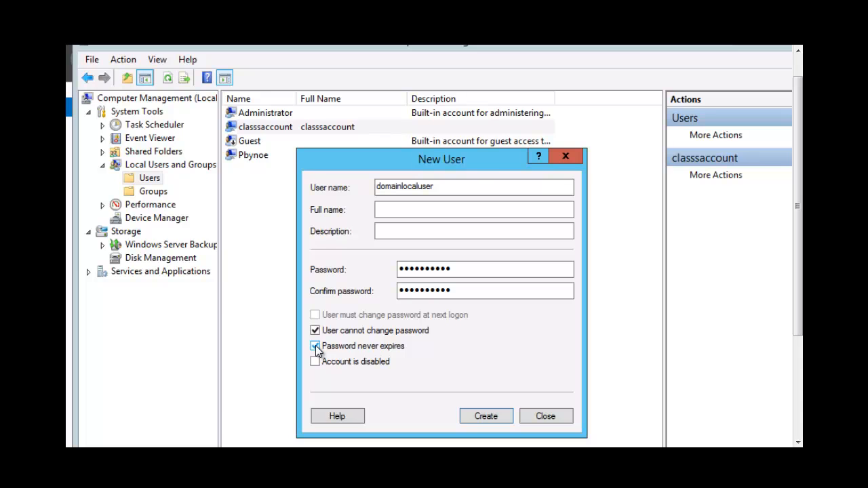
click(474, 416)
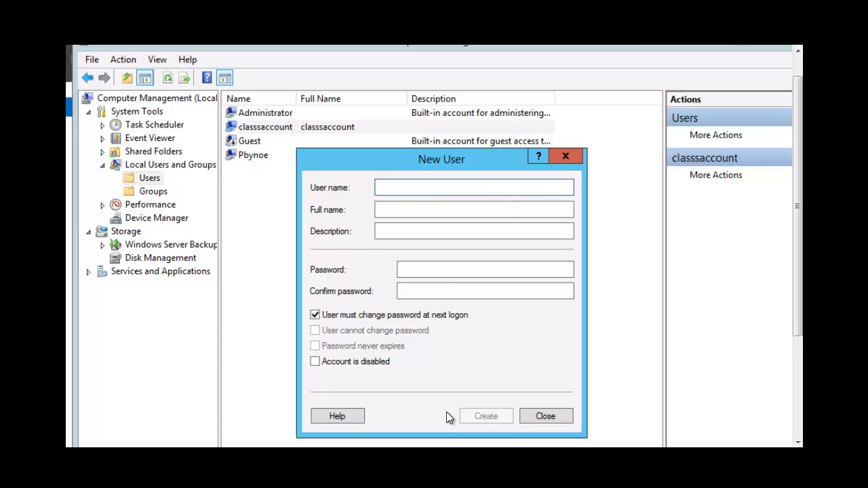
click(554, 416)
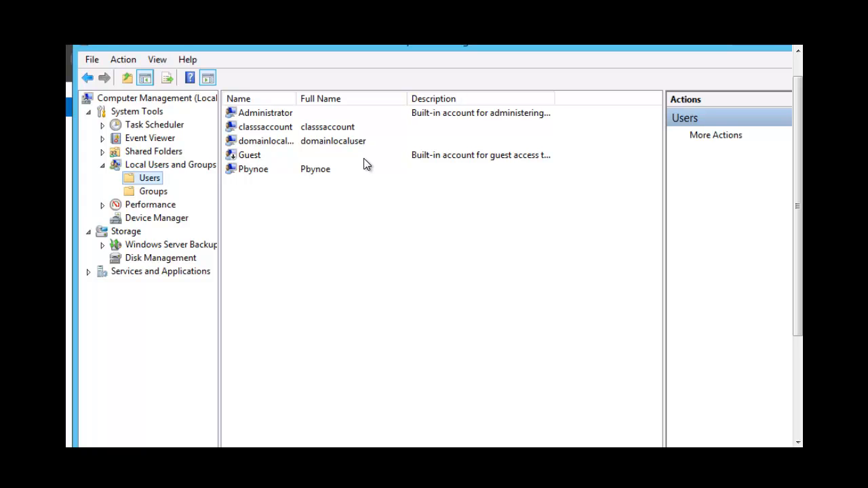
Open the local Groups list and examine the Administrators group's members and available actions, leaving the group unchanged
click(149, 193)
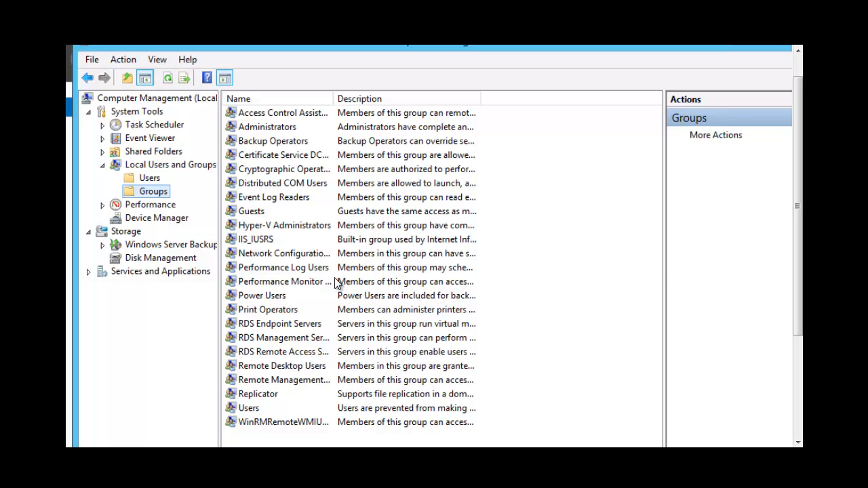
right_click(283, 128)
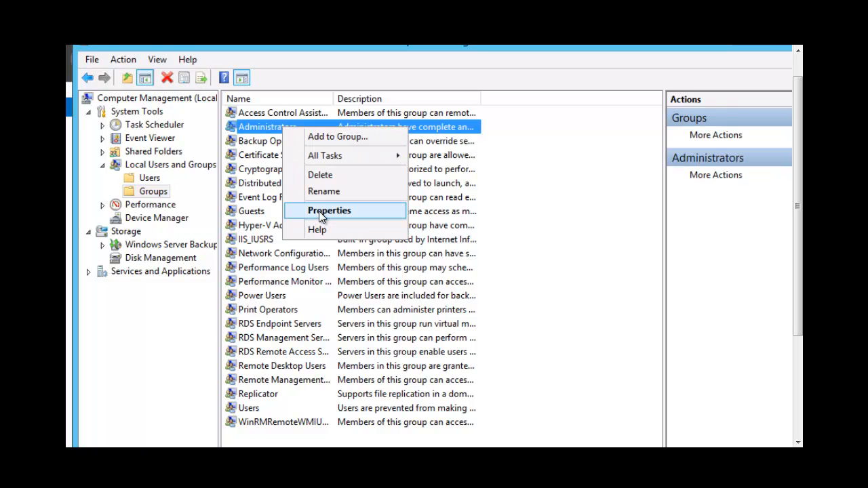
click(319, 211)
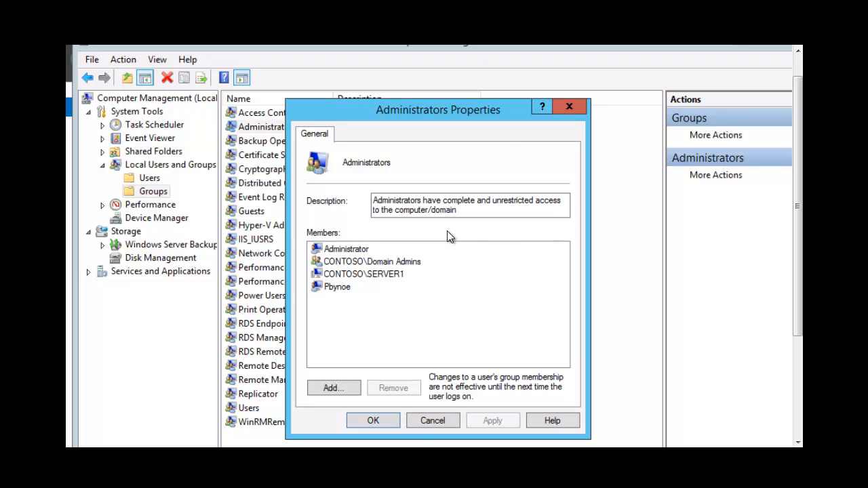
click(428, 421)
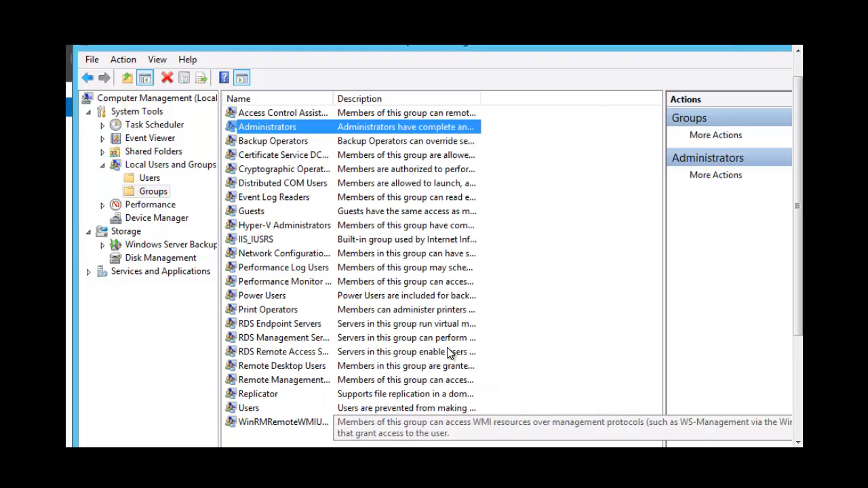
right_click(286, 127)
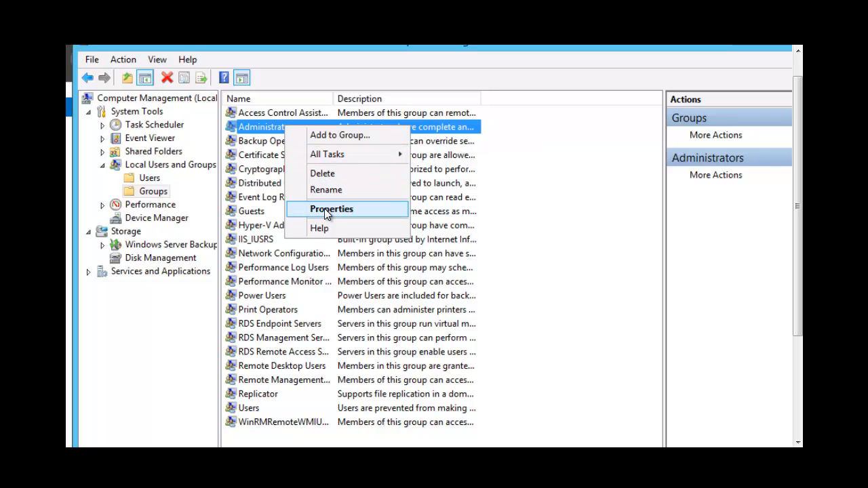
mouse_move(351, 157)
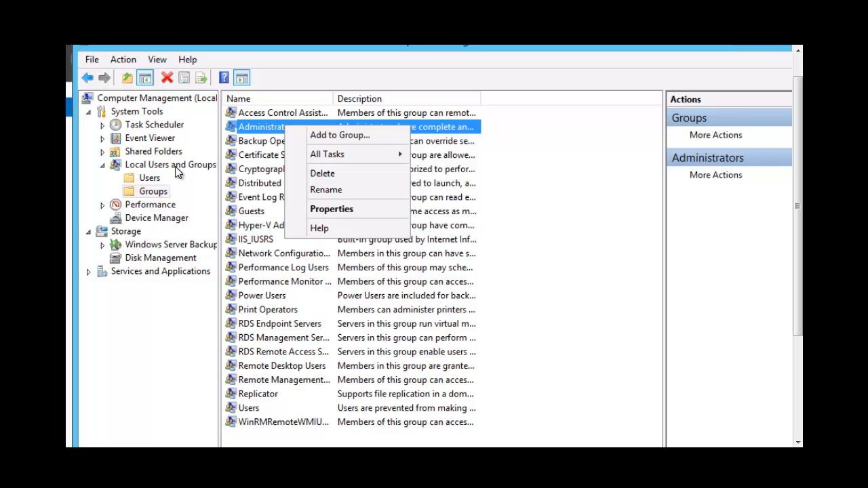
click(604, 136)
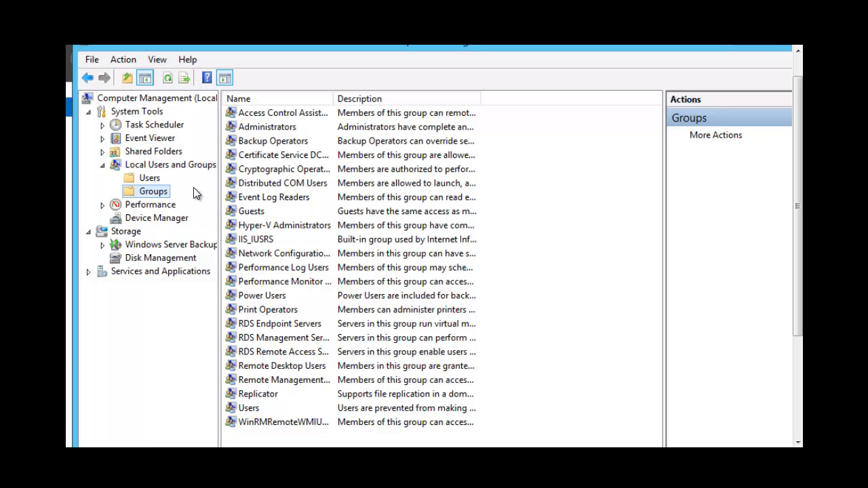
Start a new local group named classgroup, leaving its description empty
right_click(158, 194)
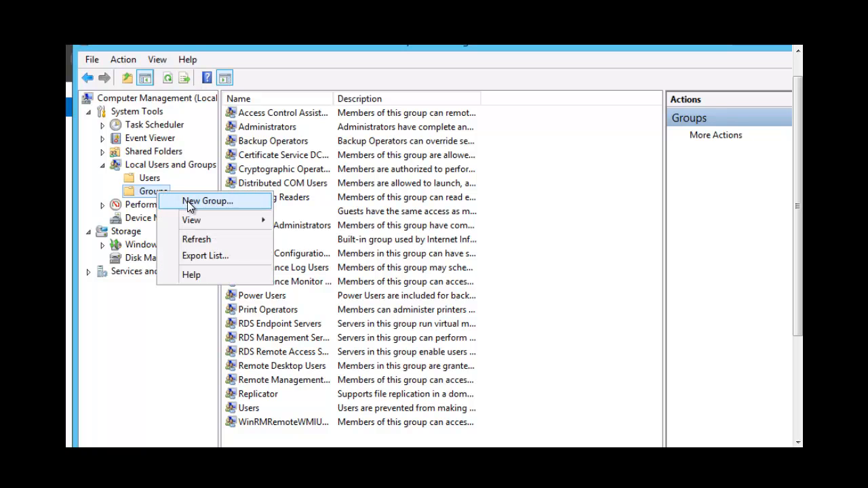
click(189, 201)
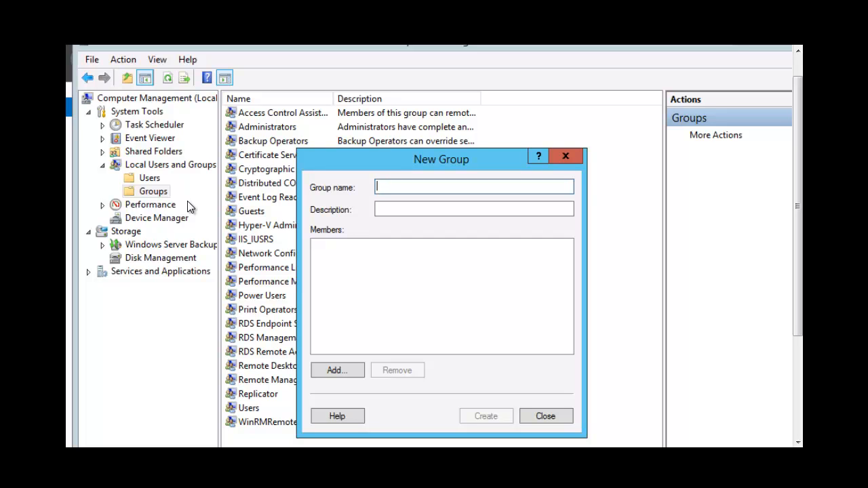
text(cl)
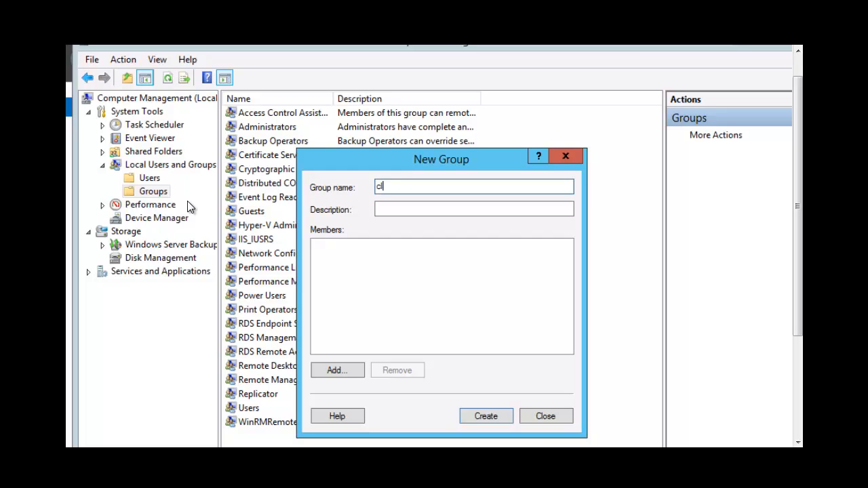
text(assgroup)
click(383, 210)
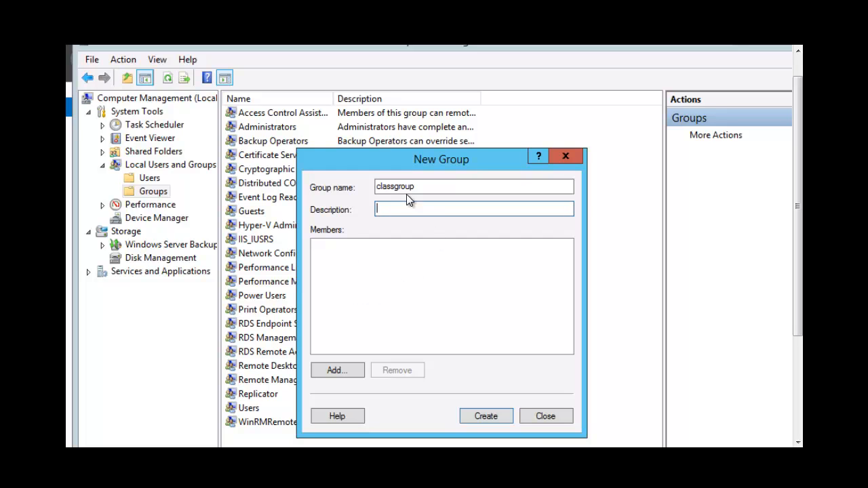
Open the advanced member search for contoso.com, supplying the user name Administrator and the account password as network credentials
click(336, 370)
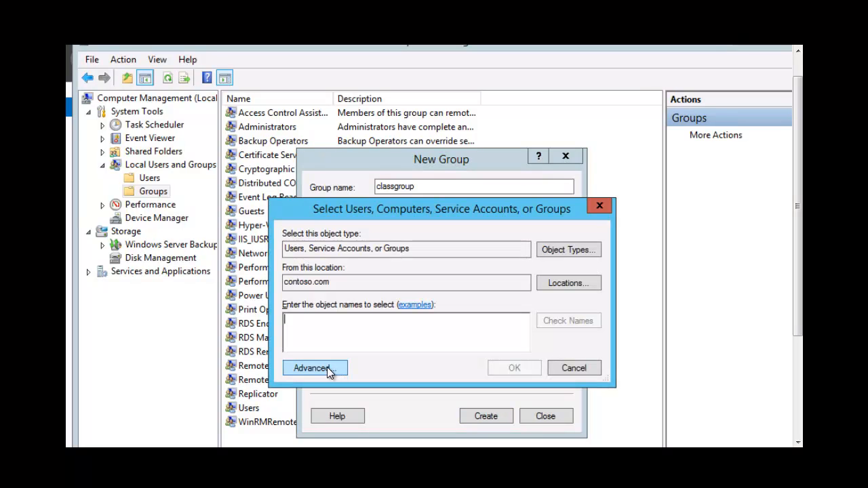
click(327, 367)
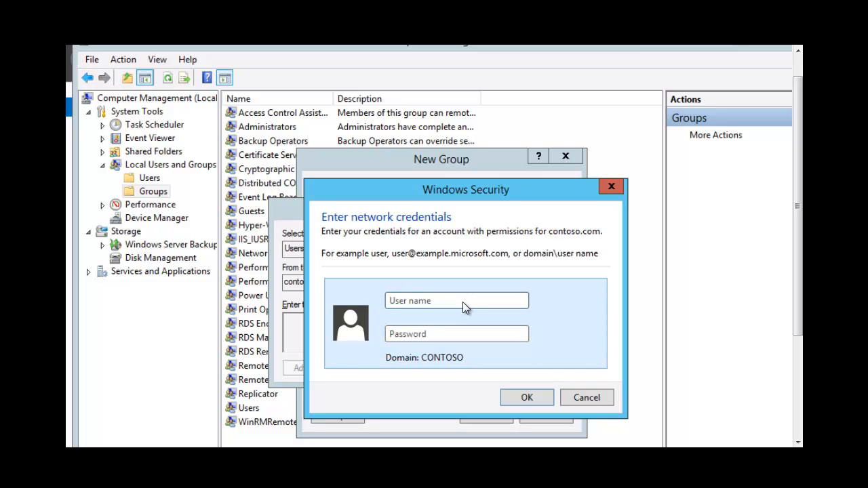
text(Administrator)
key(Tab)
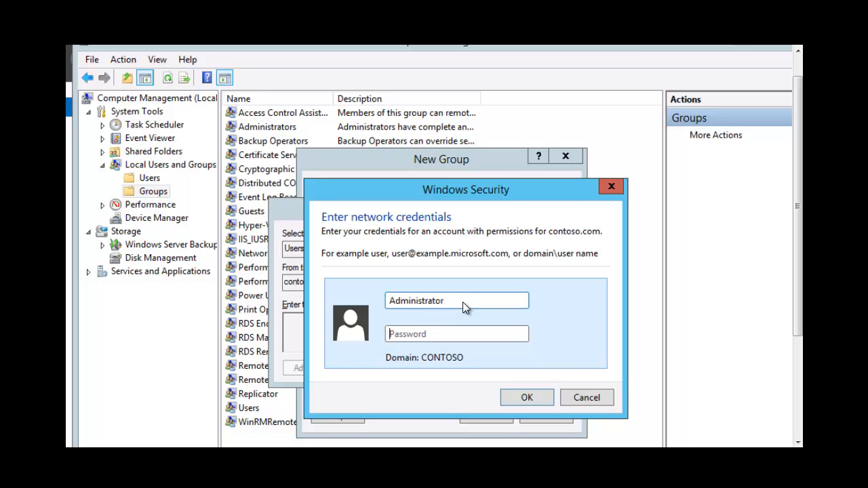
text(•••••••••)
click(527, 397)
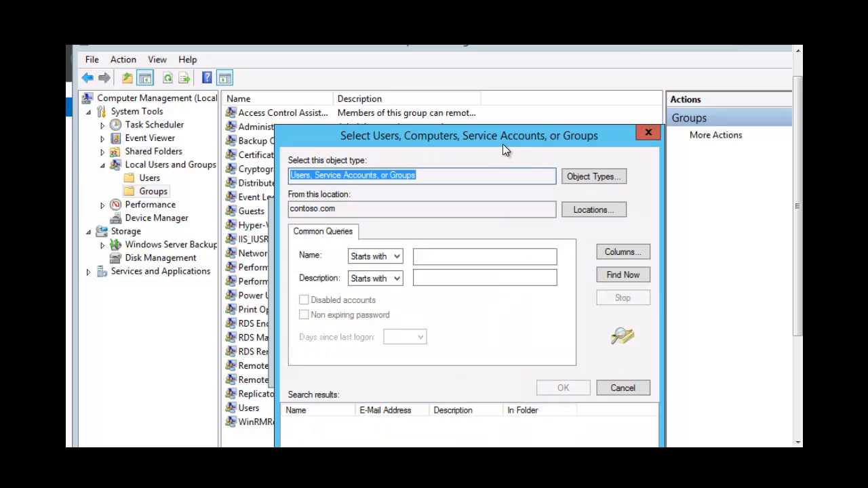
Search all contoso.com users and groups and add the user account listed just above Cert Publishers to classgroup's members
drag(502, 139, 503, 103)
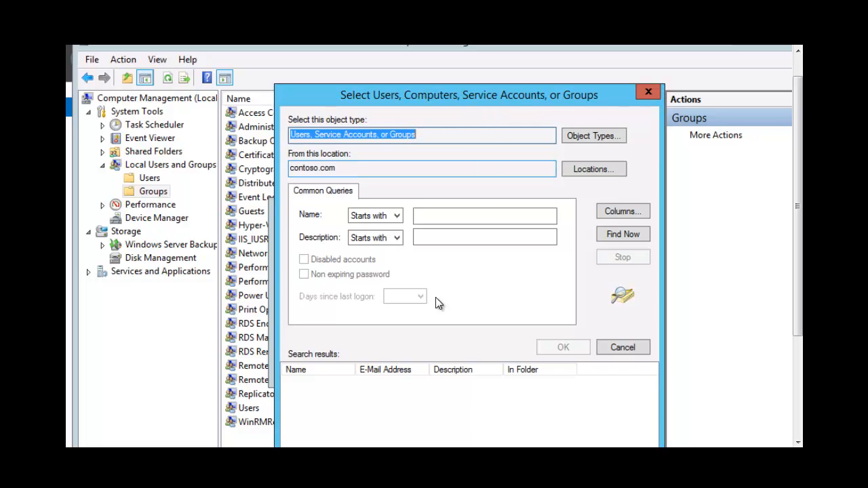
click(626, 235)
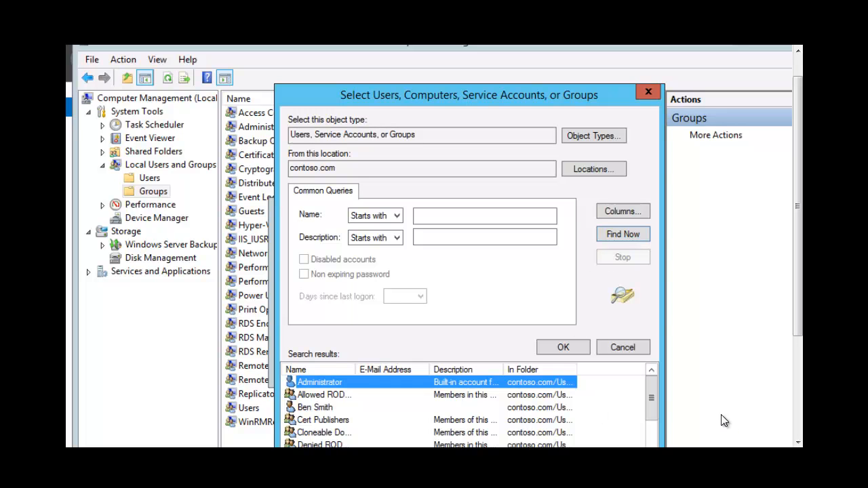
click(318, 409)
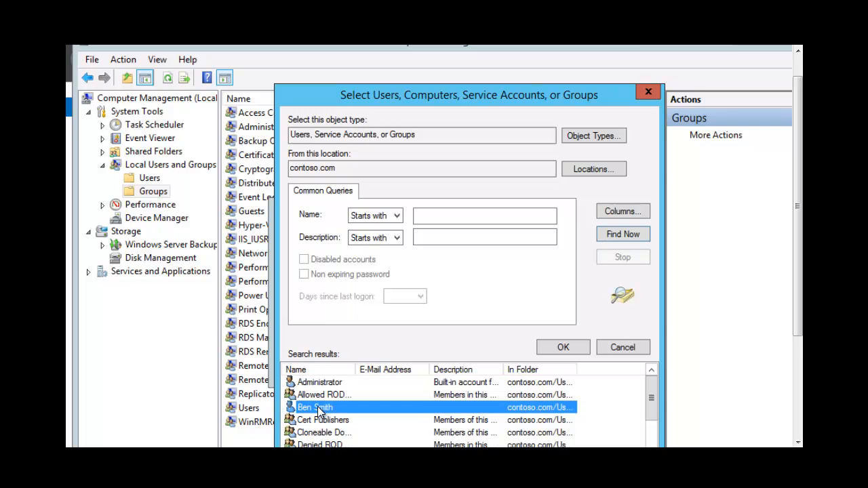
click(567, 348)
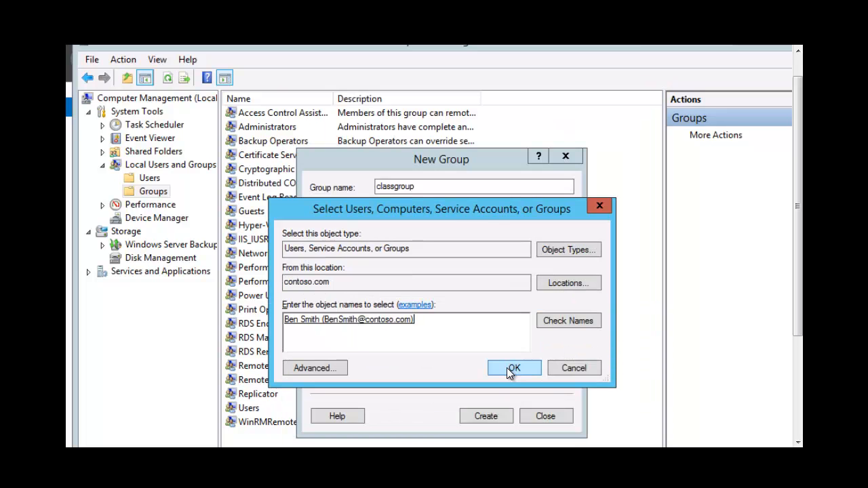
click(507, 367)
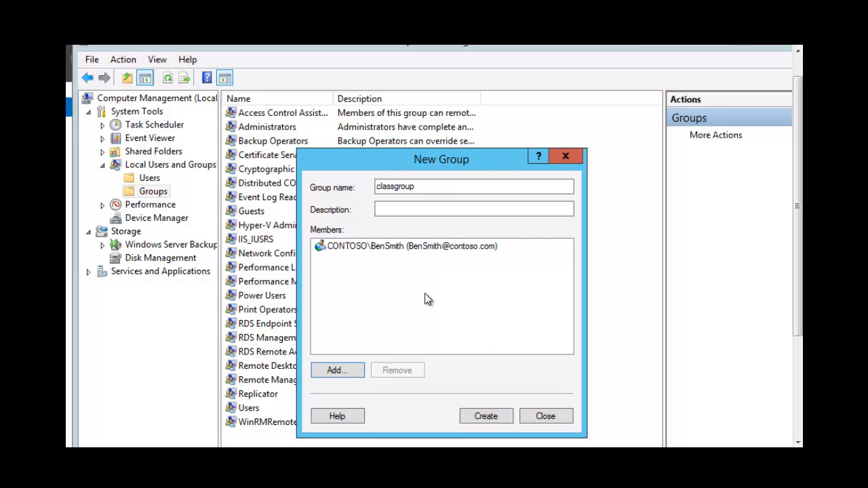
Close the New Group form without creating classgroup, and close Computer Management to return to Server Manager
click(551, 416)
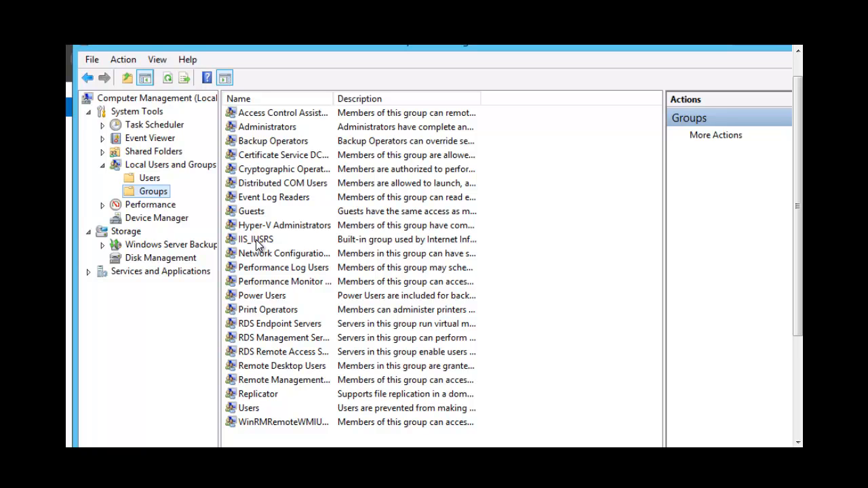
drag(797, 116, 798, 96)
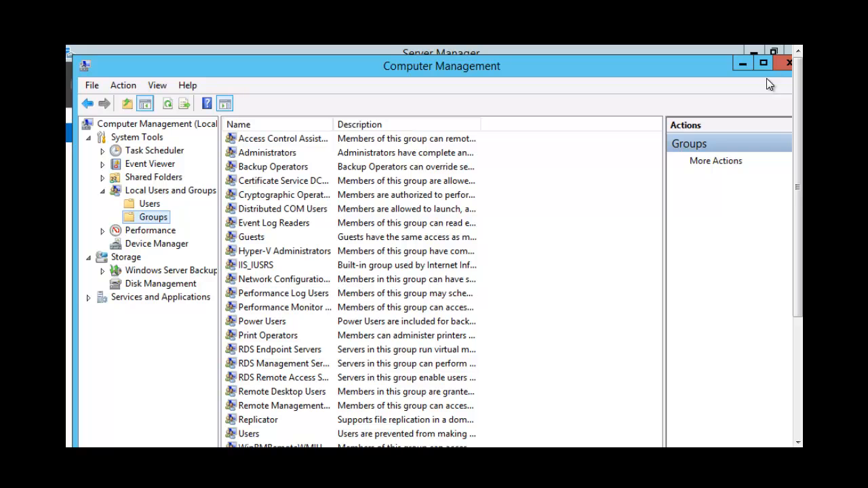
click(785, 63)
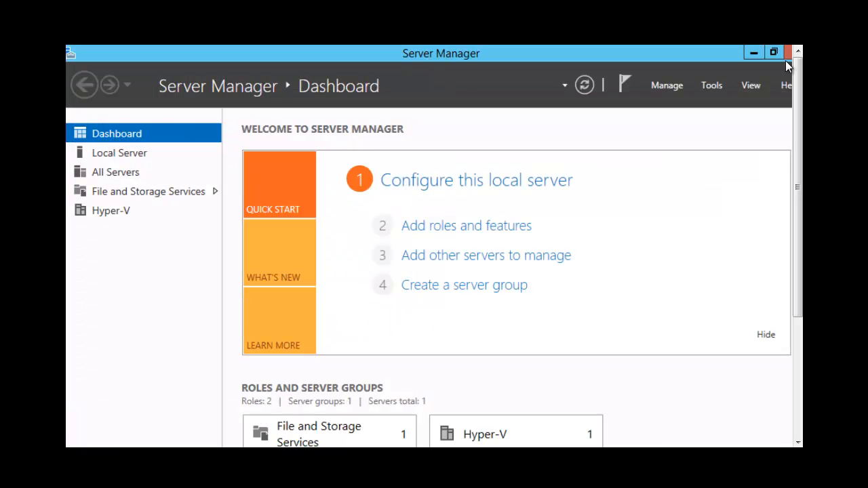